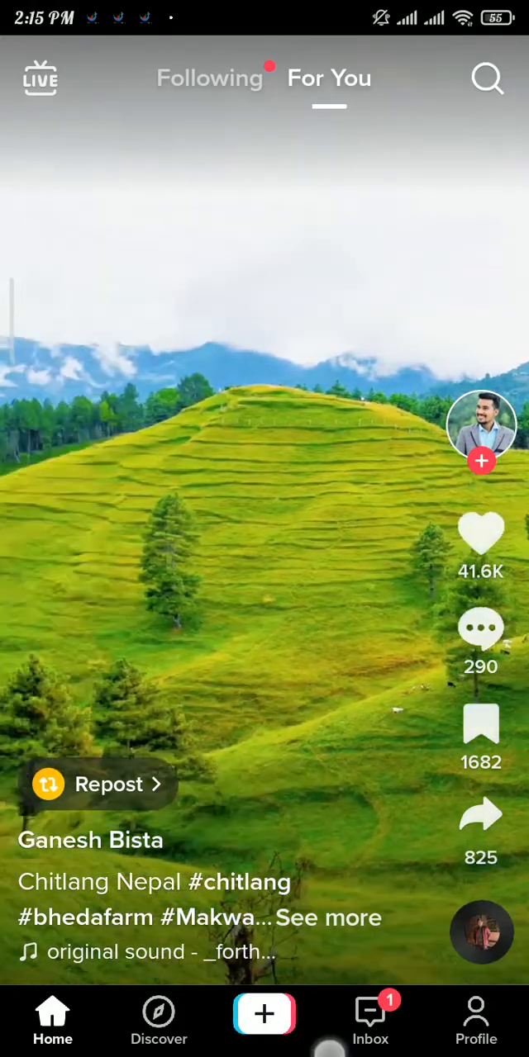
Step: Leave the TikTok video feed and return to the Android home screen
drag(330, 1047, 331, 660)
Step: View TikTok's Play Store listing showing the Update button, then return home
click(66, 94)
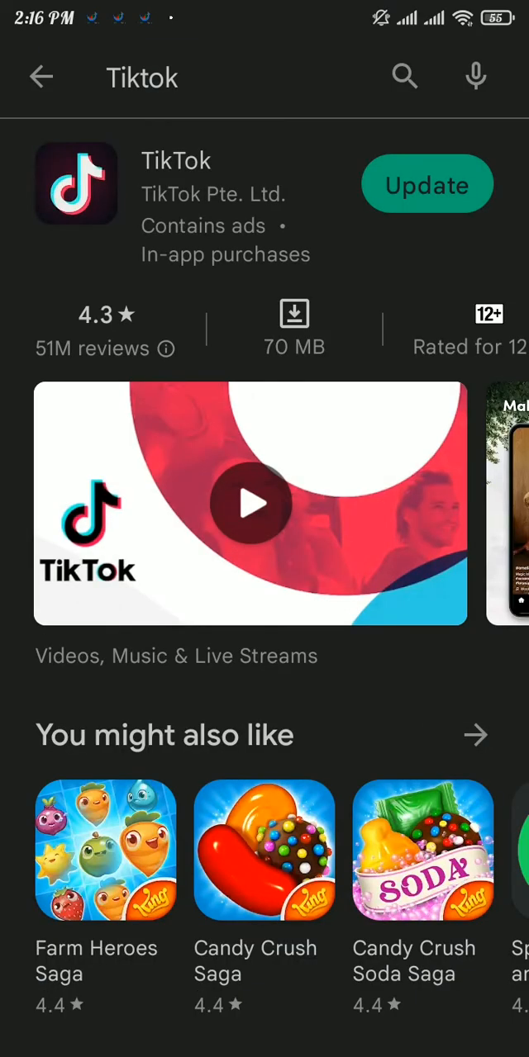
drag(424, 183, 426, 177)
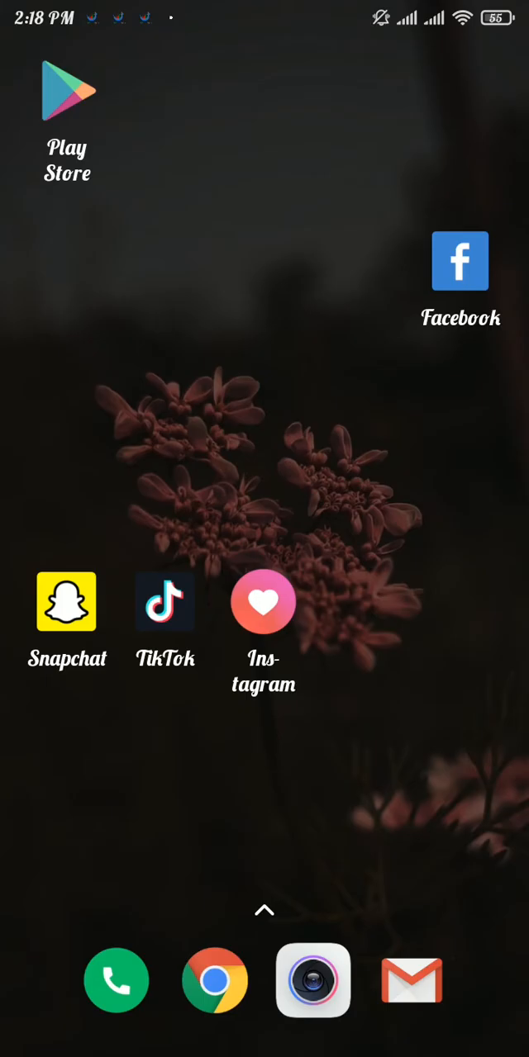
Step: Reach TikTok's Settings and privacy page from the profile menu
click(164, 601)
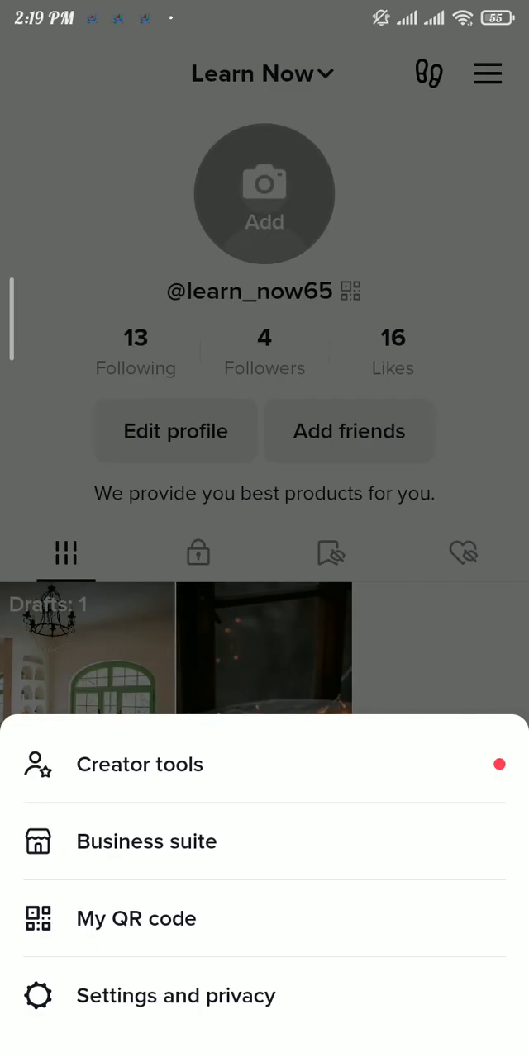
click(294, 991)
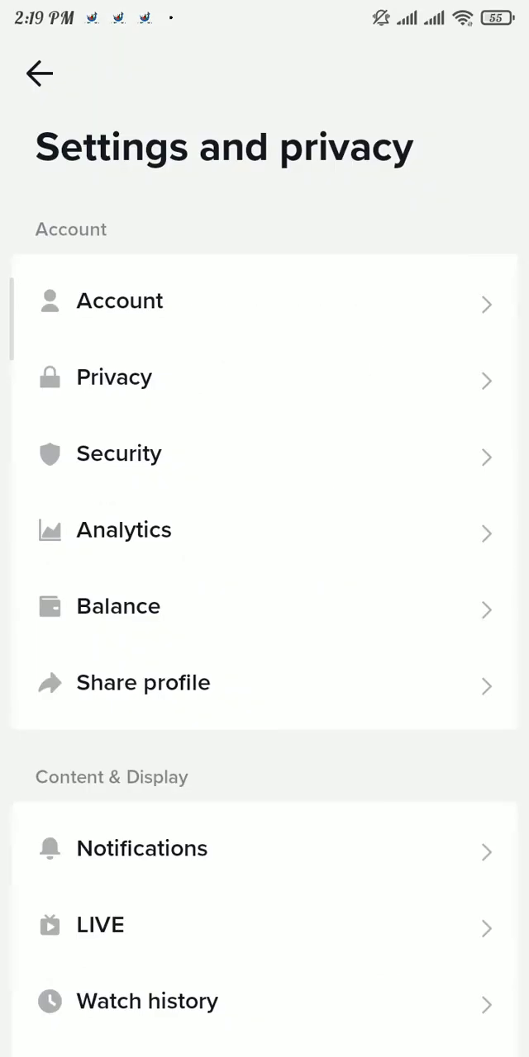
scroll(264, 578, down, 15)
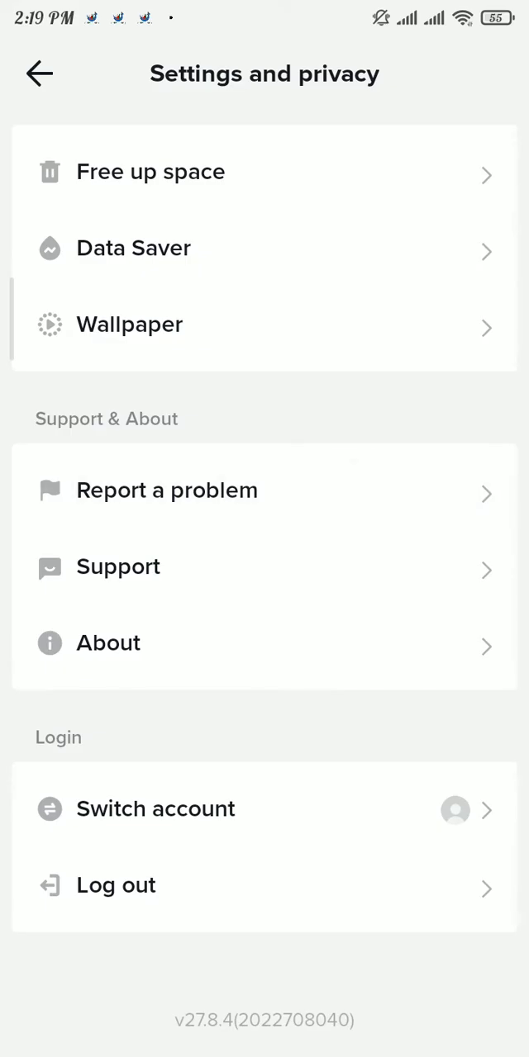
Step: Start a new report from Report a problem, leaving the empty feedback form showing
click(166, 491)
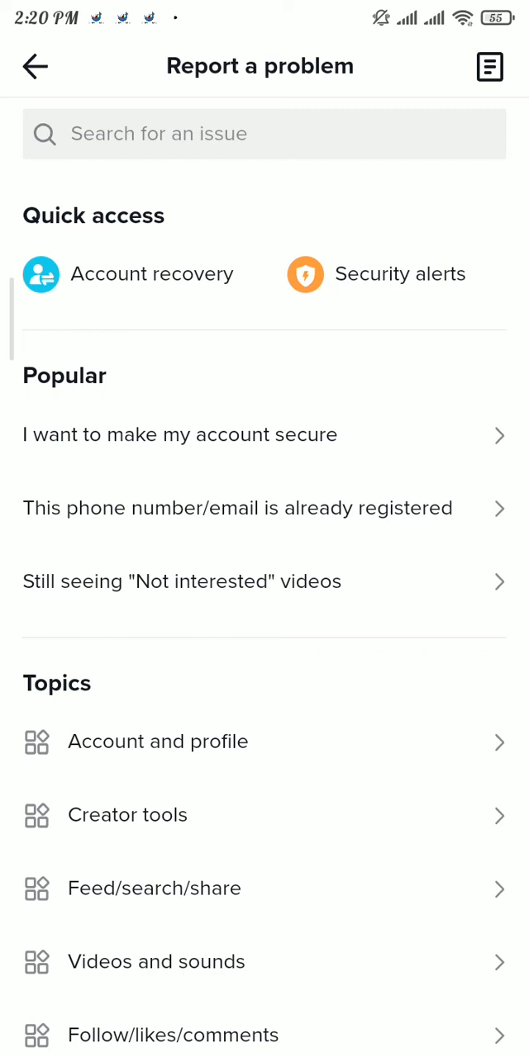
scroll(383, 653, down, 10)
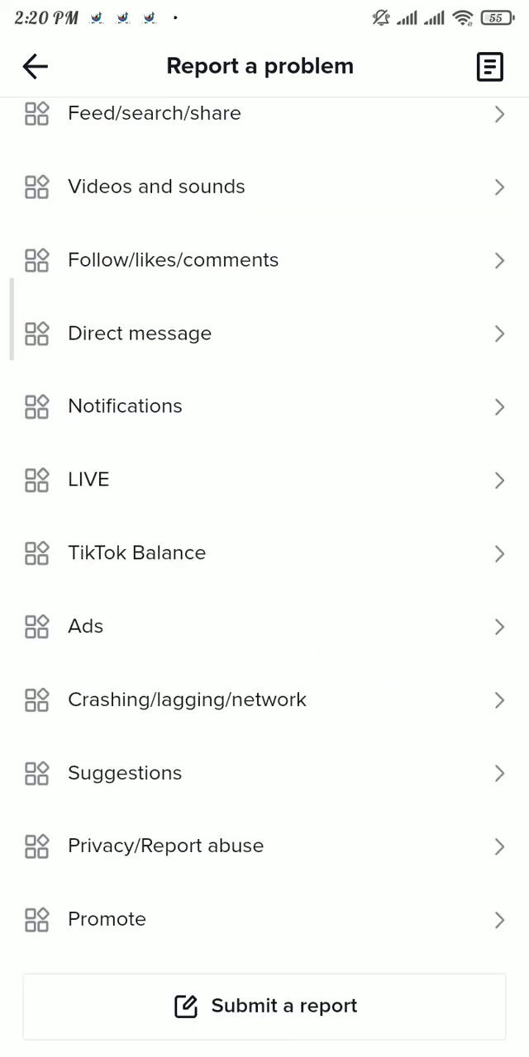
click(364, 1028)
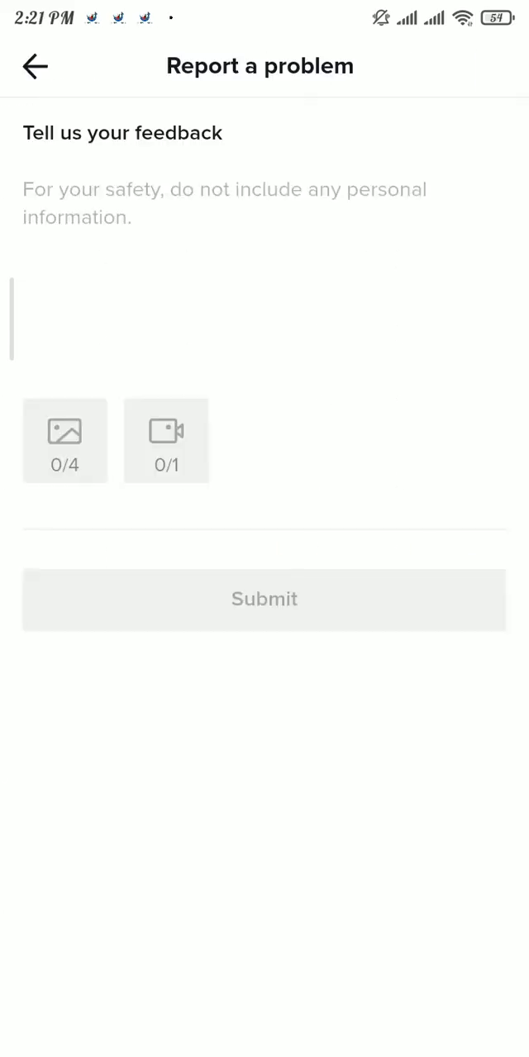
drag(385, 608, 401, 589)
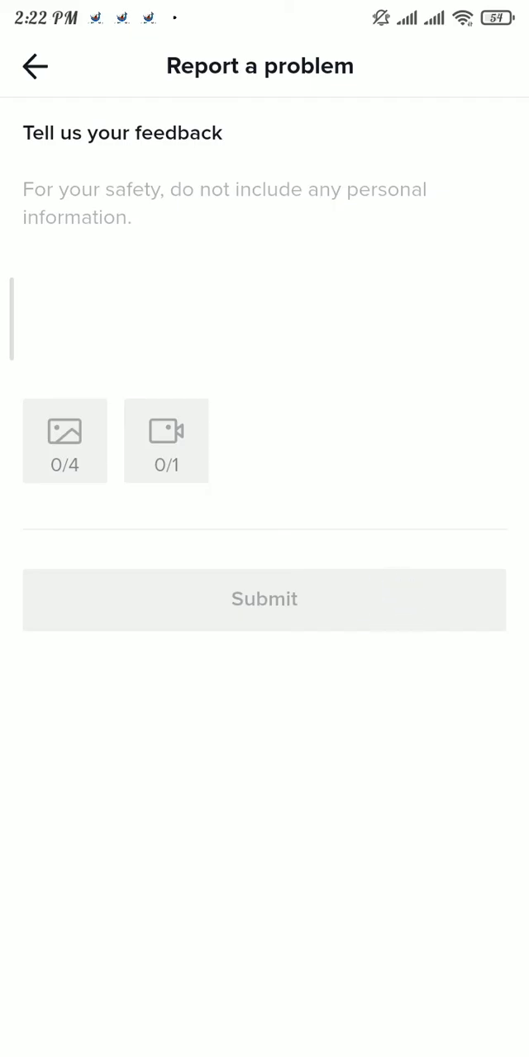
Step: Close TikTok's feedback form without submitting and return to the home screen
click(384, 583)
key(Home)
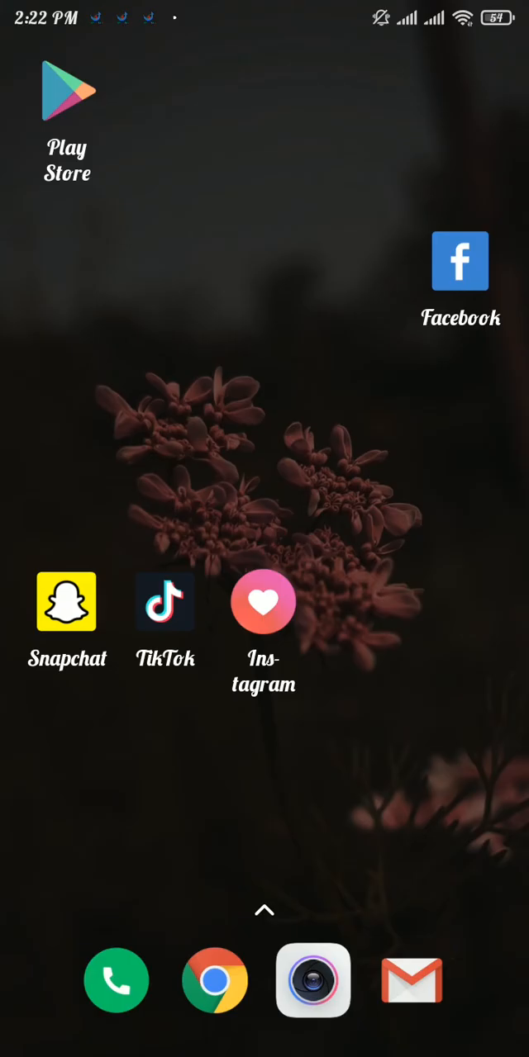
click(460, 757)
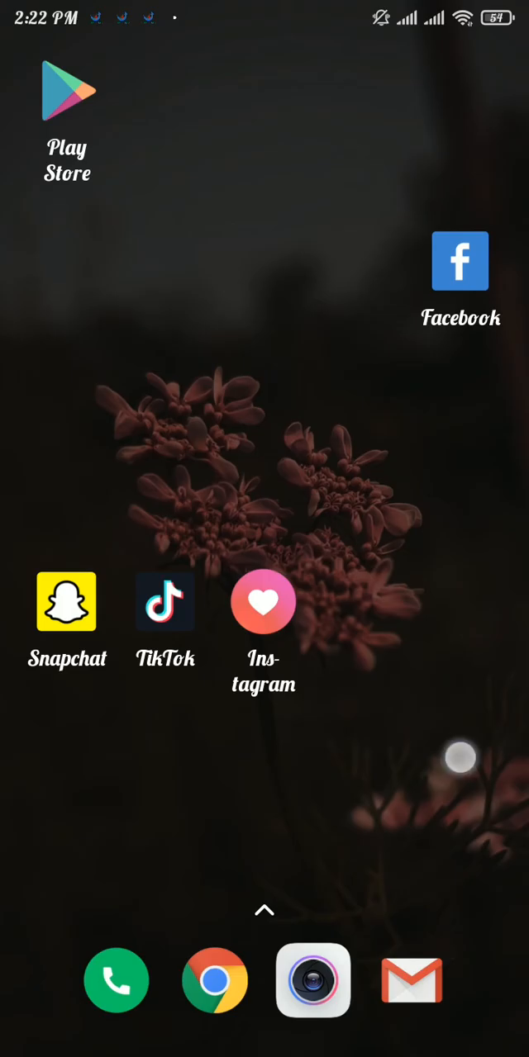